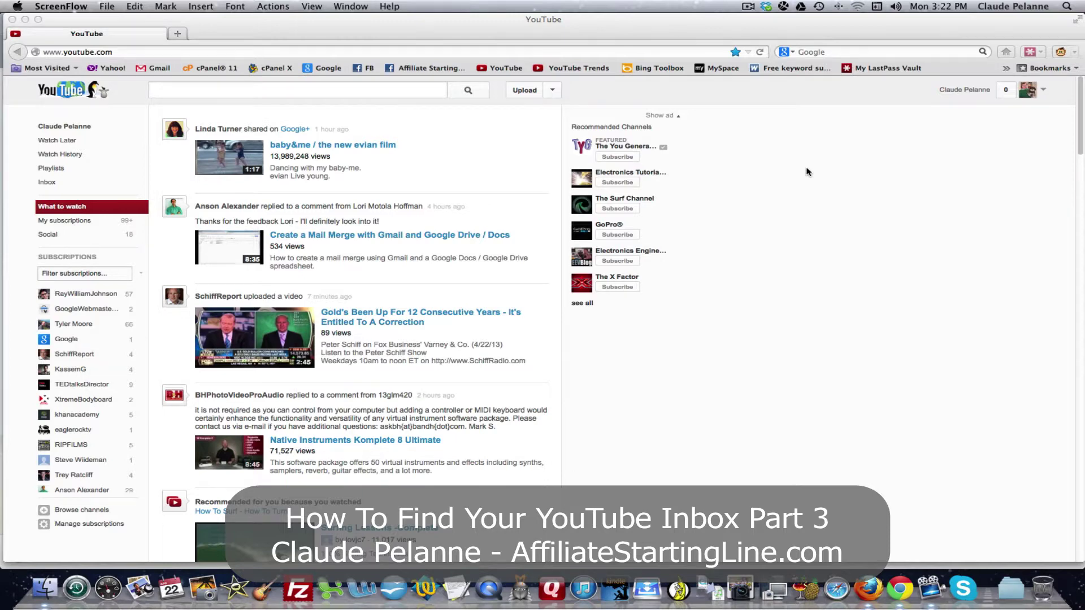
Check Firefox's Add-ons Manager lists Greasemonkey 1.8, then return to the YouTube tab.
{"action": "left_click", "coordinate": [745, 36]}
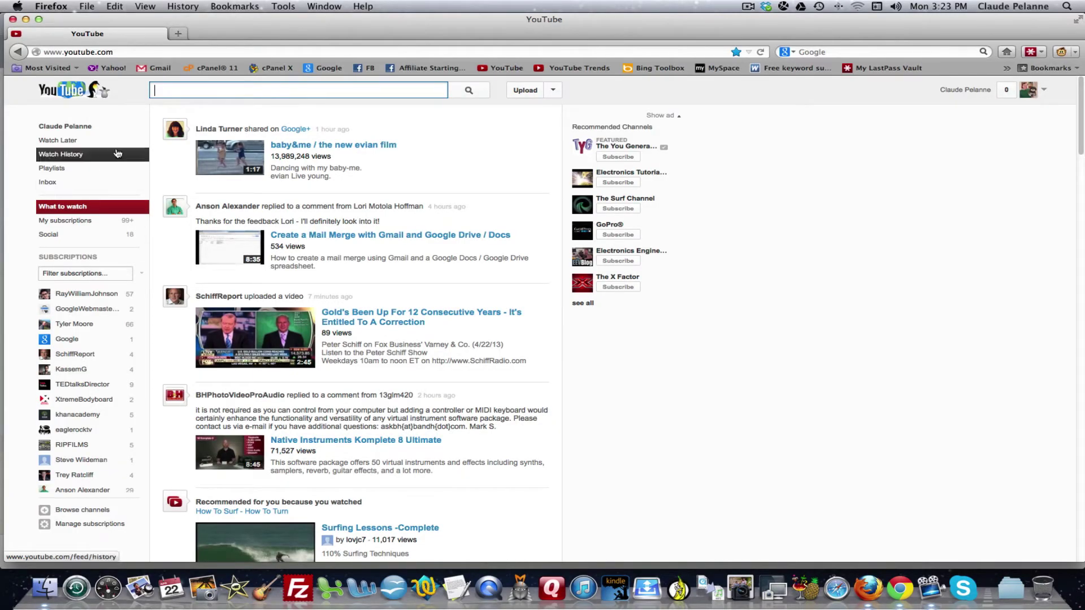
{"action": "left_click", "coordinate": [283, 7]}
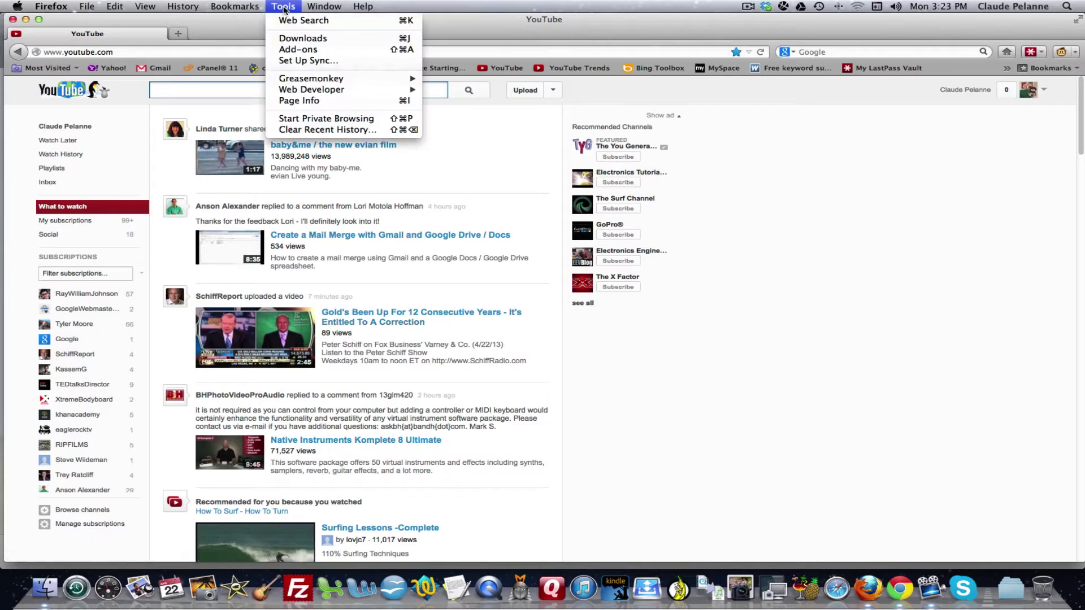
{"action": "left_click", "coordinate": [287, 50]}
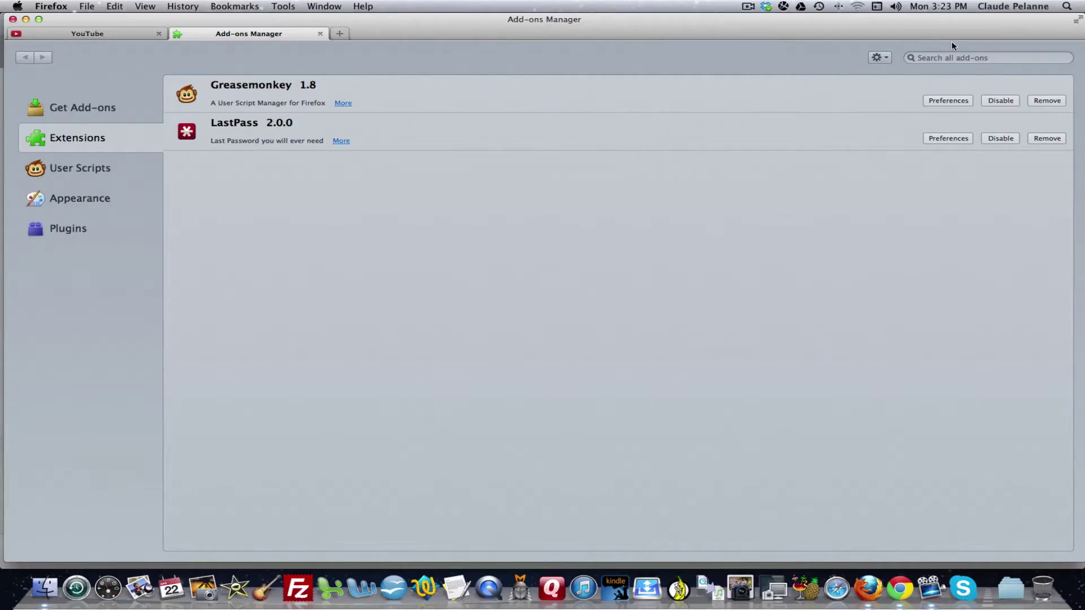
{"action": "left_click", "coordinate": [940, 60]}
{"action": "left_click", "coordinate": [297, 8]}
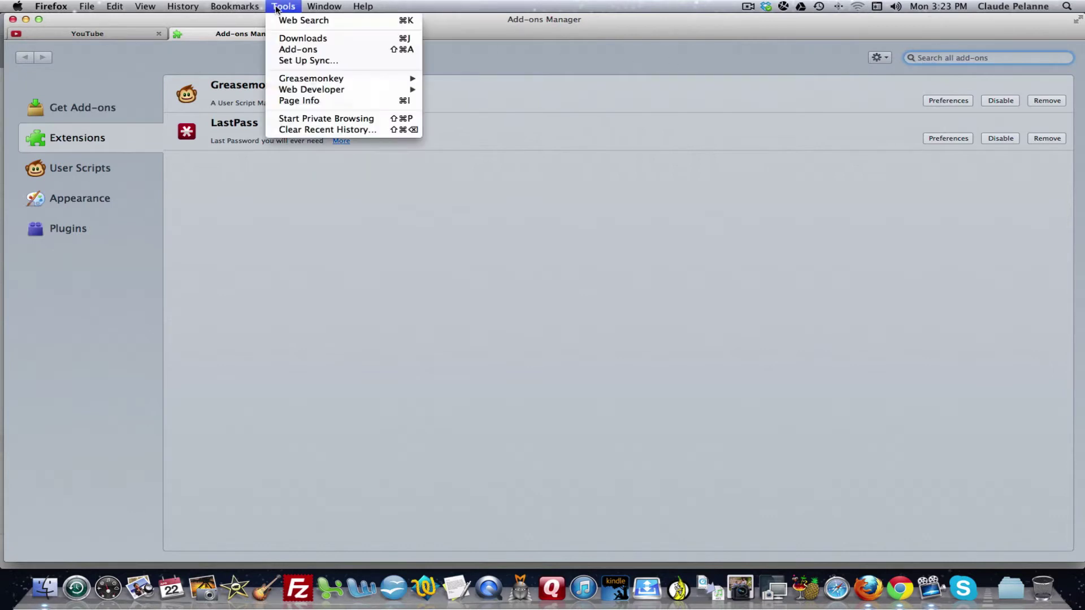
{"action": "left_click", "coordinate": [285, 48]}
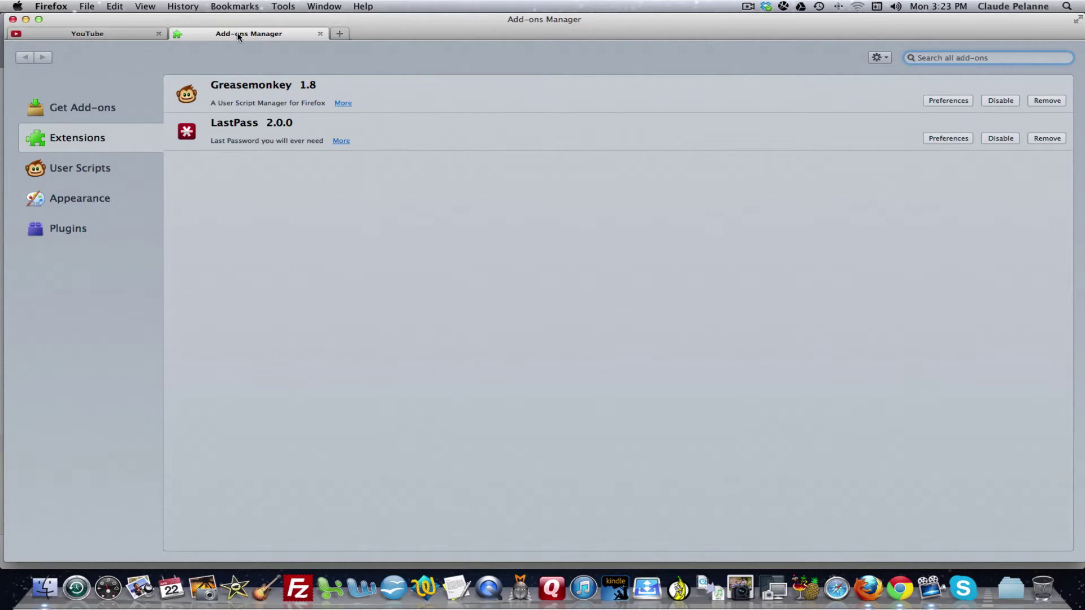
{"action": "left_click", "coordinate": [127, 35]}
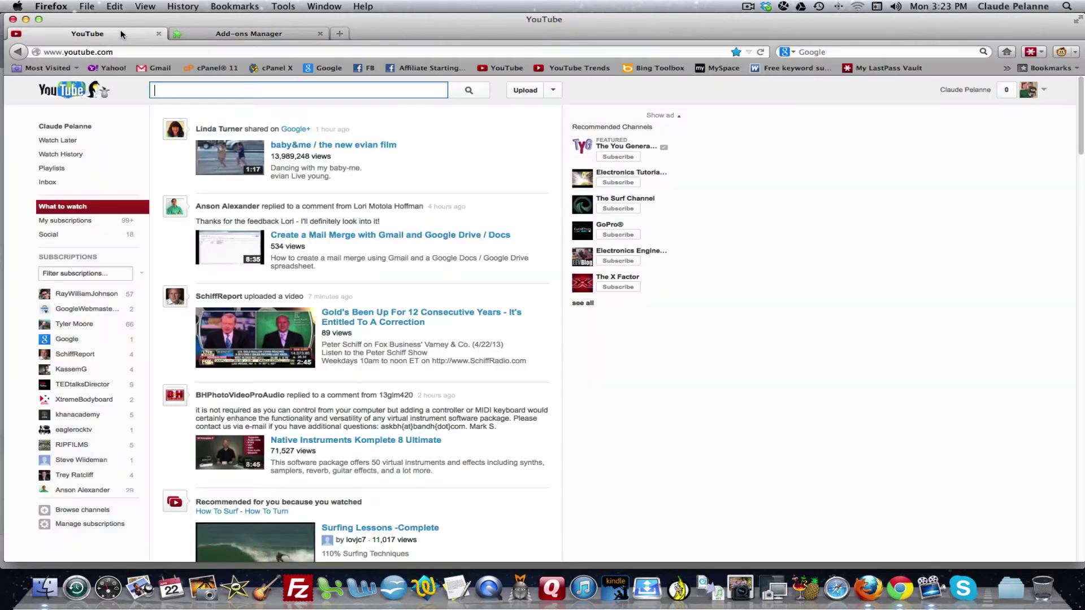
Load the userscripts.org home page in a new Firefox tab.
{"action": "left_click", "coordinate": [342, 34]}
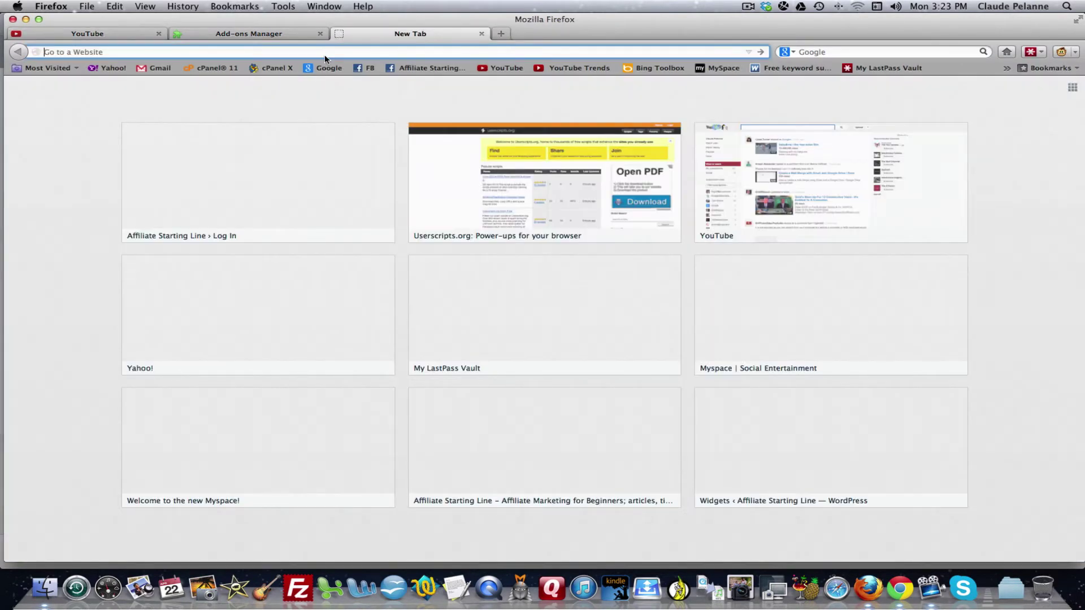
{"action": "type", "text": "userscript.org/"}
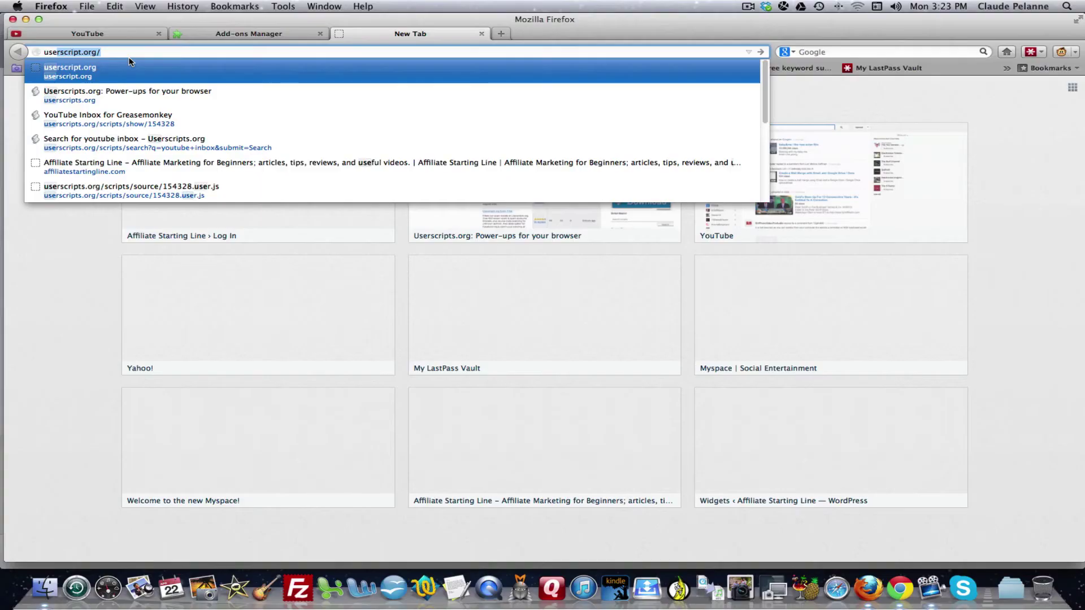
{"action": "left_click", "coordinate": [130, 61]}
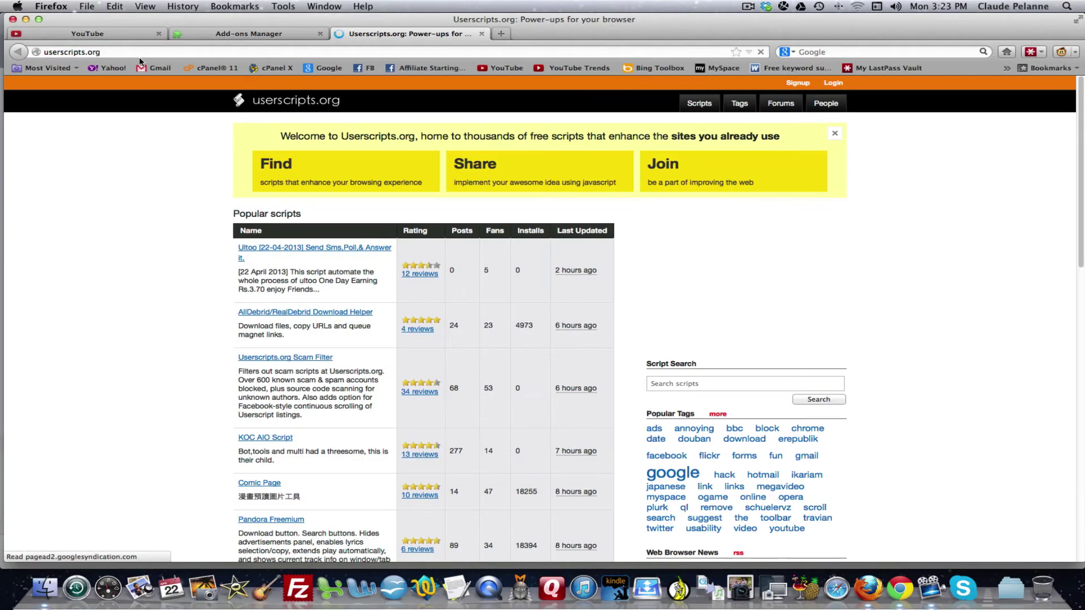
Search userscripts.org for 'youtube inbox' and open the YouTube Inbox 1.1 script page.
{"action": "left_click", "coordinate": [658, 387]}
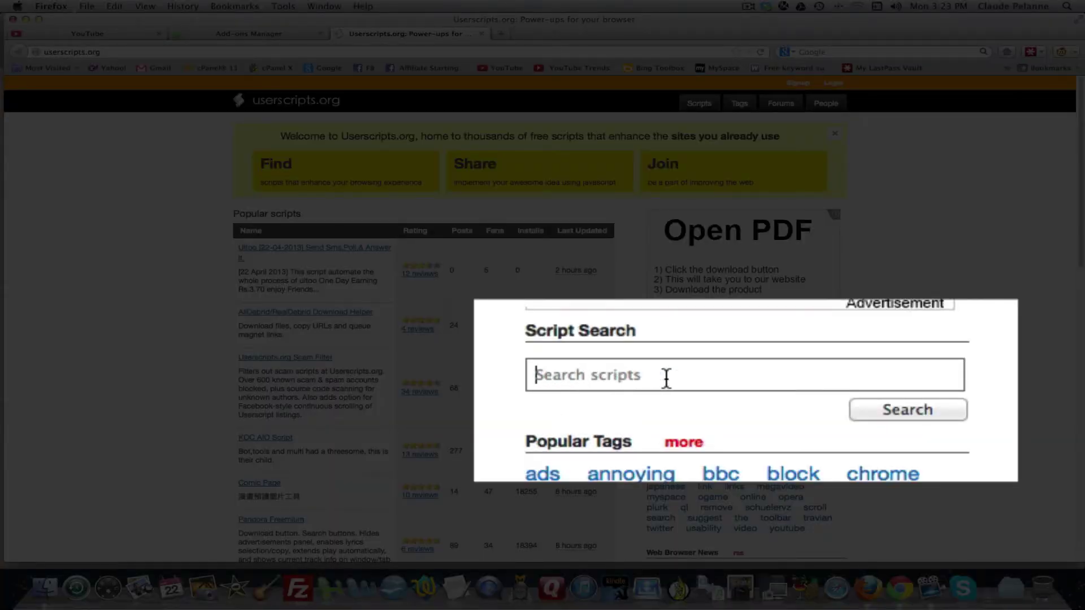
{"action": "type", "text": "yiu"}
{"action": "key", "text": "BackSpace"}
{"action": "key", "text": "BackSpace"}
{"action": "key", "text": "BackSpace"}
{"action": "type", "text": "youtu"}
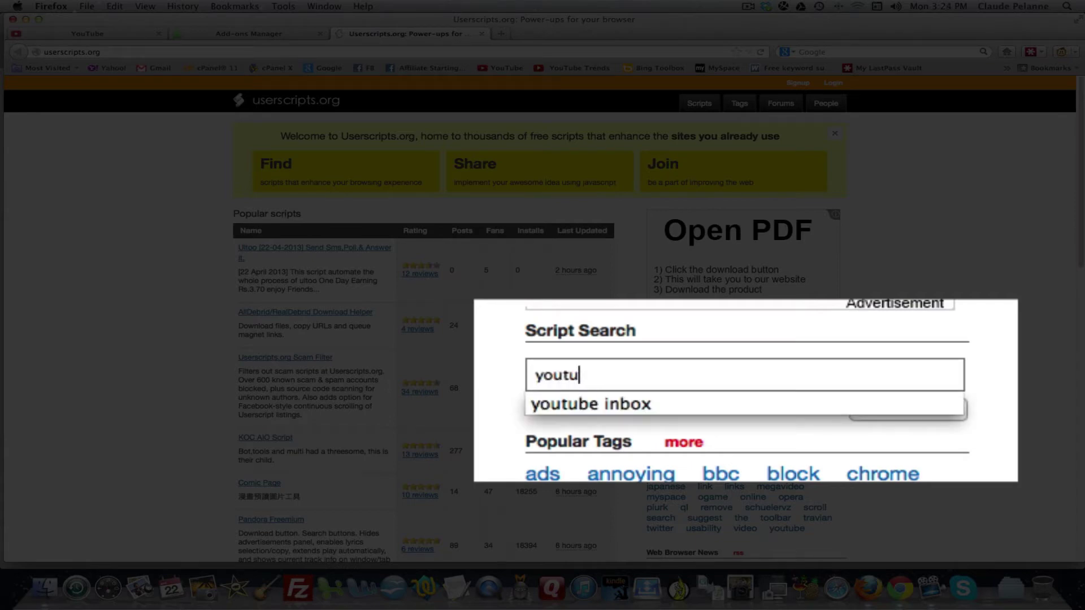
{"action": "type", "text": "be inbox"}
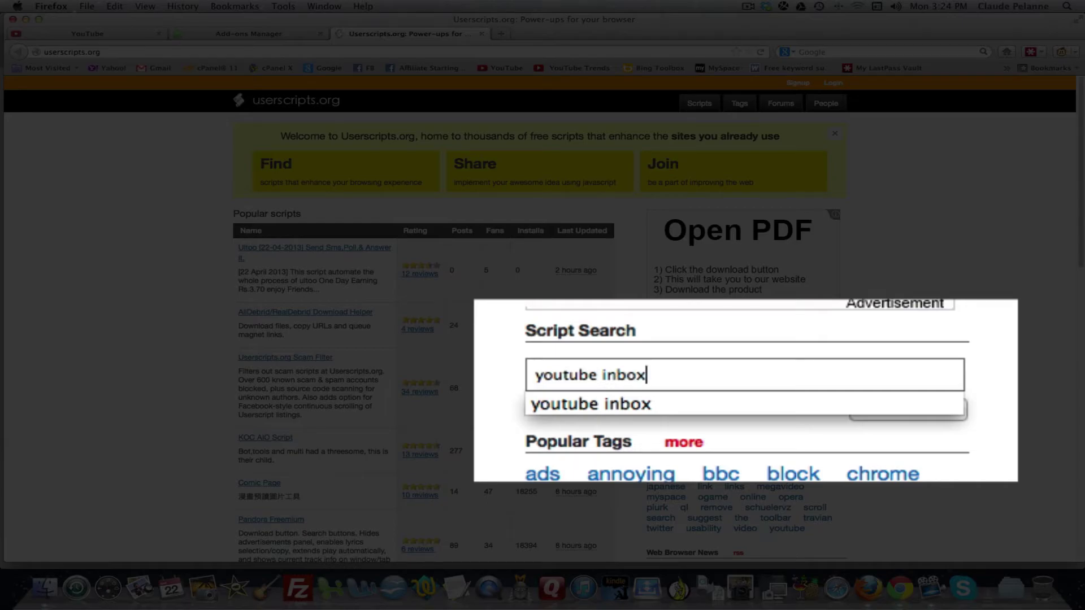
{"action": "key", "text": "Return"}
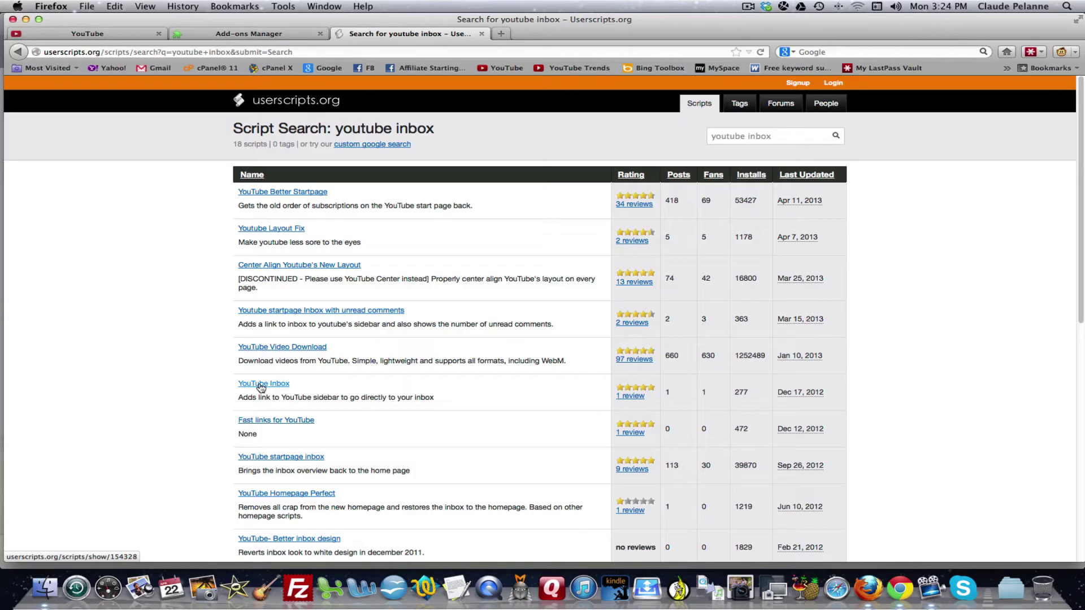
{"action": "left_click", "coordinate": [261, 385]}
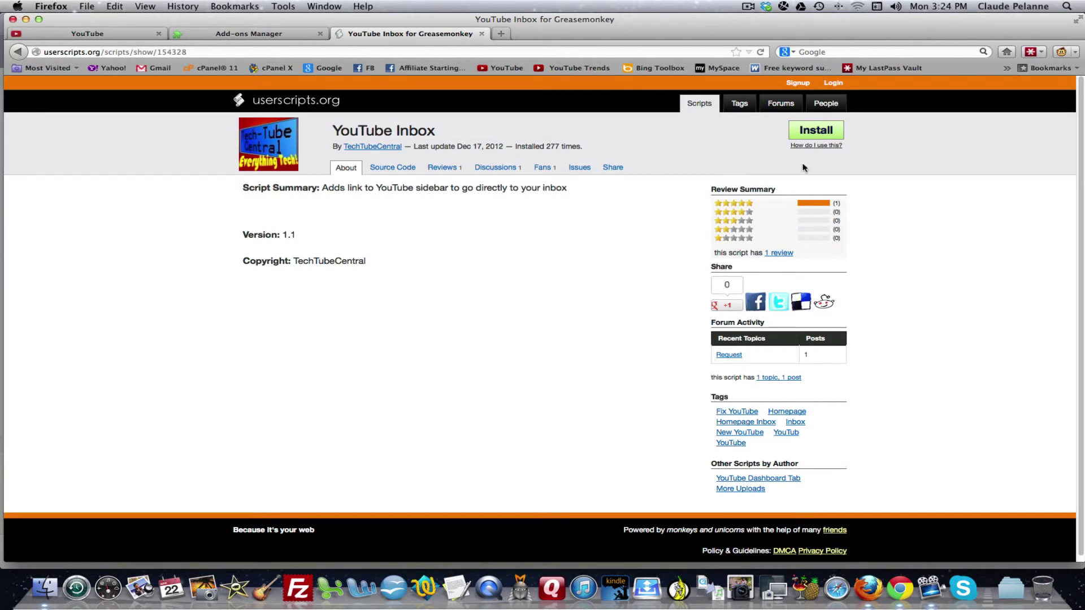
Start the Greasemonkey install of YouTube Inbox, then go back to the YouTube home feed.
{"action": "left_click", "coordinate": [819, 133]}
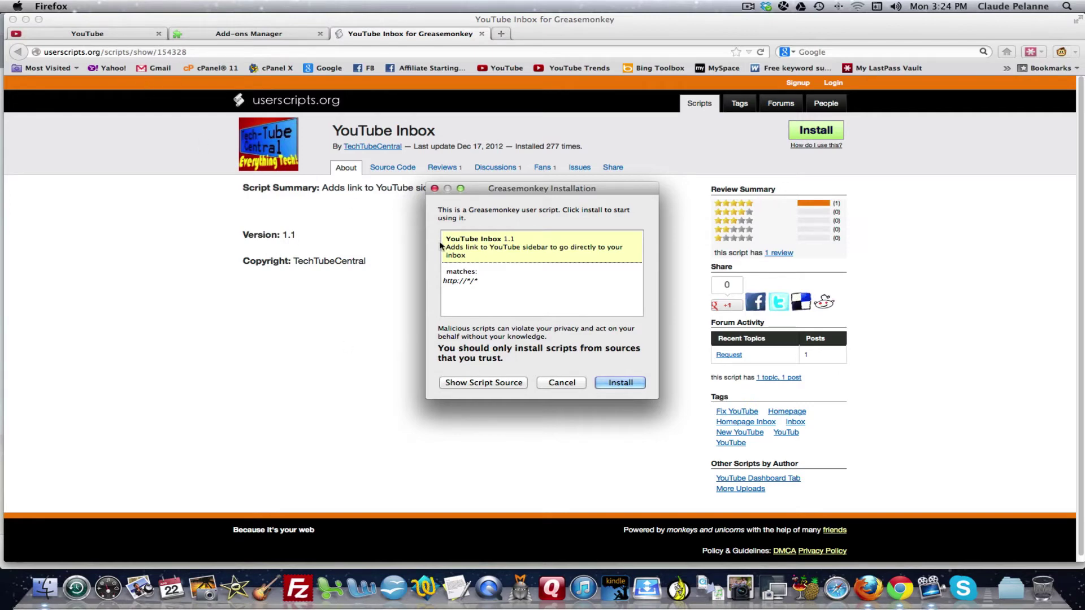
{"action": "left_click", "coordinate": [117, 33]}
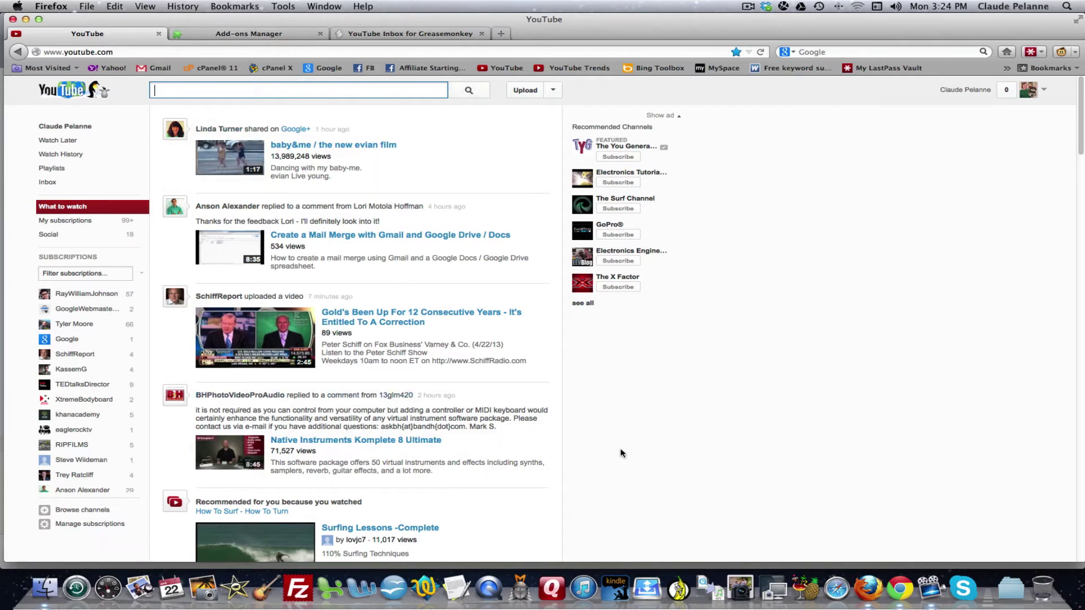
Switch to Chrome and load your YouTube channel page from the bookmark.
{"action": "left_click", "coordinate": [902, 589]}
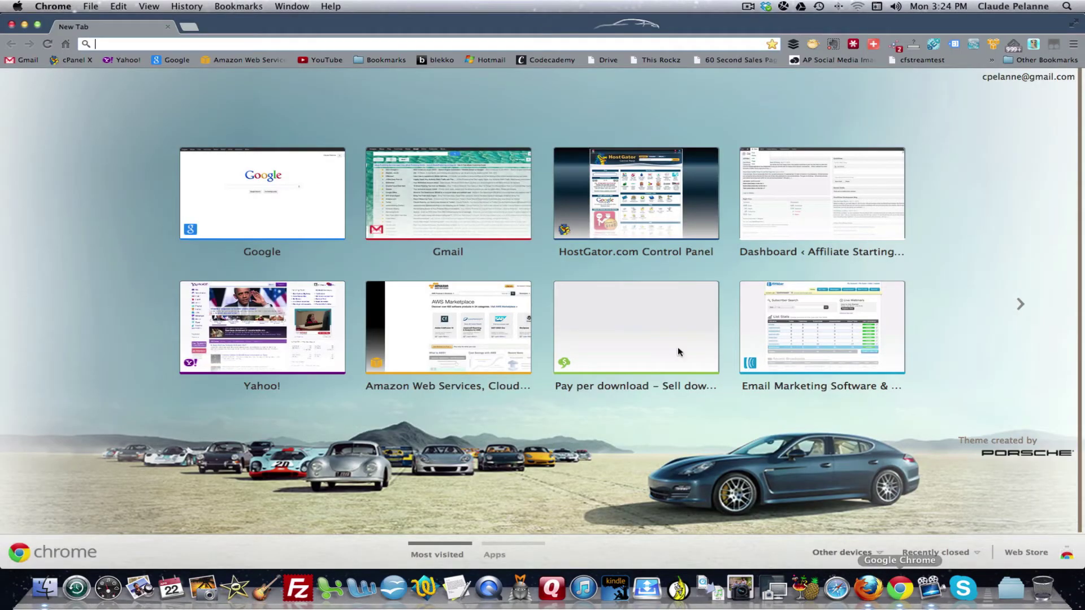
{"action": "left_click", "coordinate": [325, 61]}
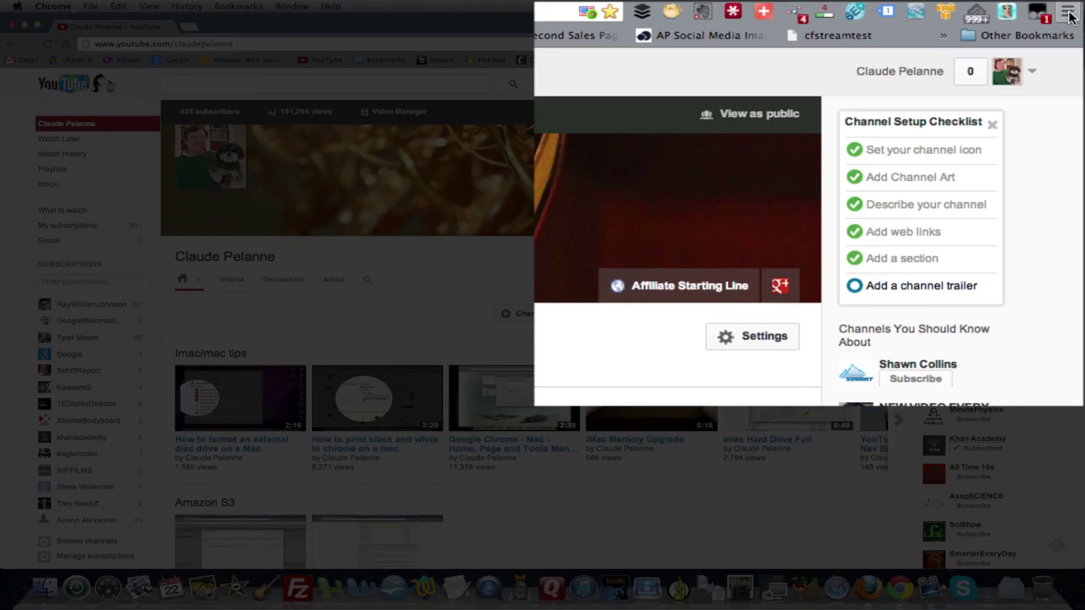
{"action": "left_click", "coordinate": [1073, 44]}
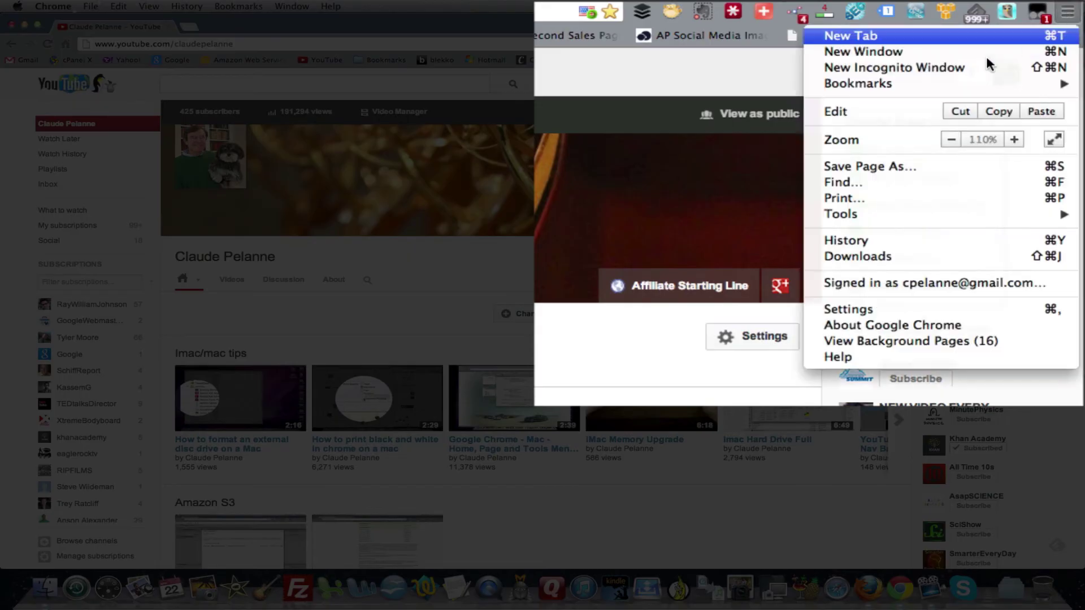
Confirm on Chrome's Extensions page that Tampermonkey 2.12.3124.188 is enabled.
{"action": "mouse_move", "coordinate": [849, 214]}
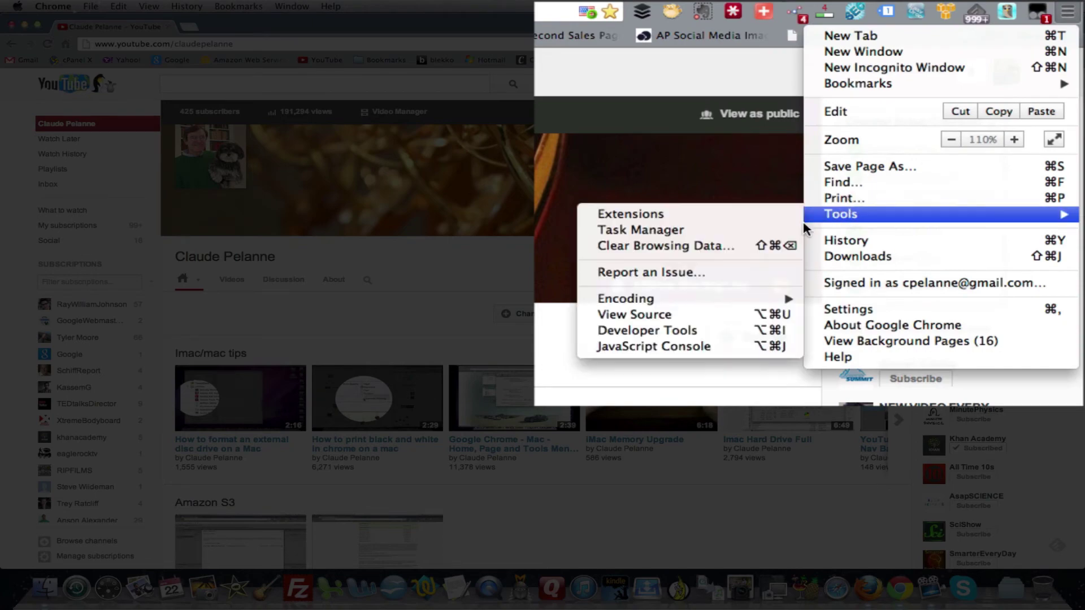
{"action": "left_click", "coordinate": [646, 214]}
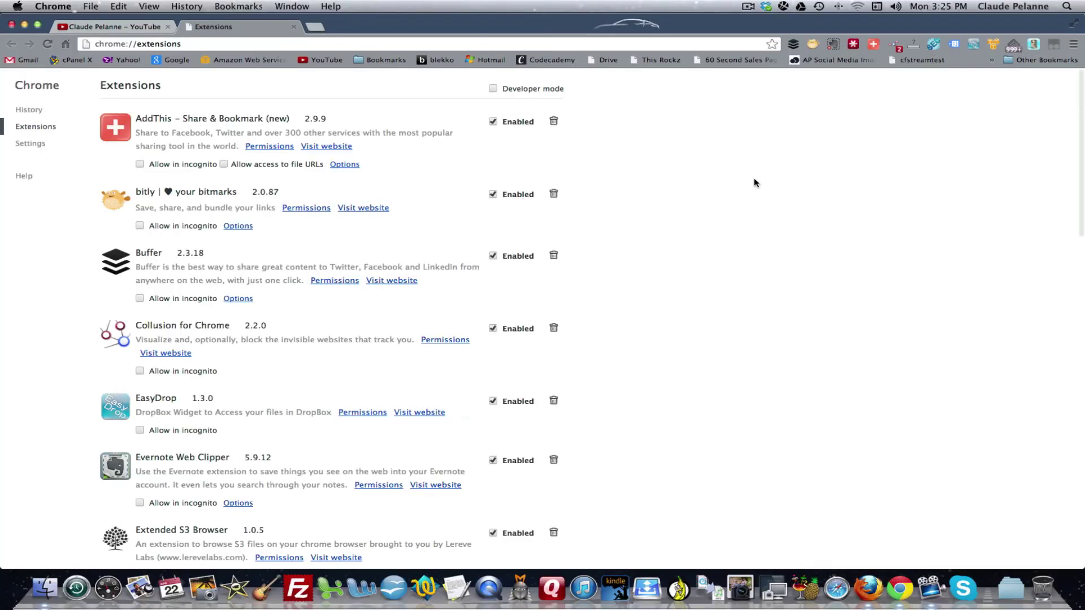
{"action": "scroll", "coordinate": [765, 187], "scroll_direction": "down", "scroll_amount": 15}
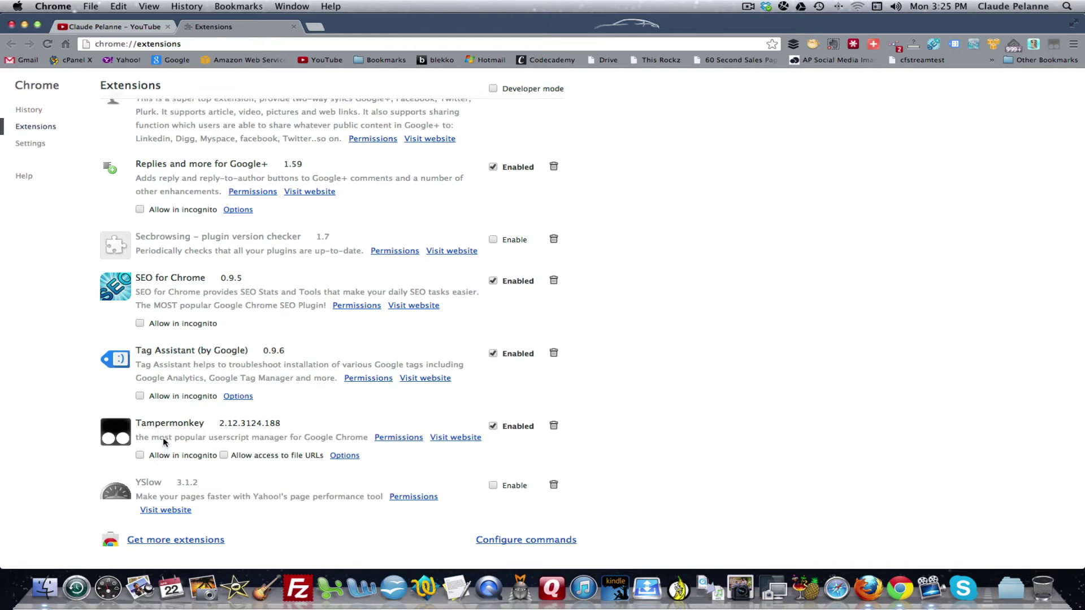
{"action": "left_click", "coordinate": [316, 29]}
Go to userscripts.org, search 'youtube inbox' and open the YouTube Inbox script page.
{"action": "type", "text": "userscript.org"}
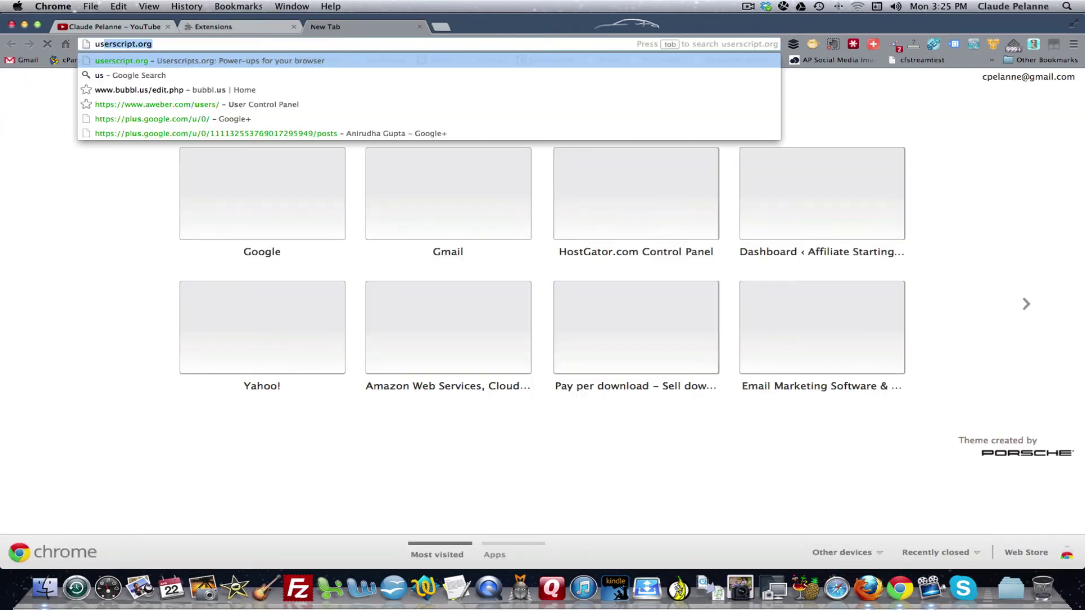
{"action": "key", "text": "Return"}
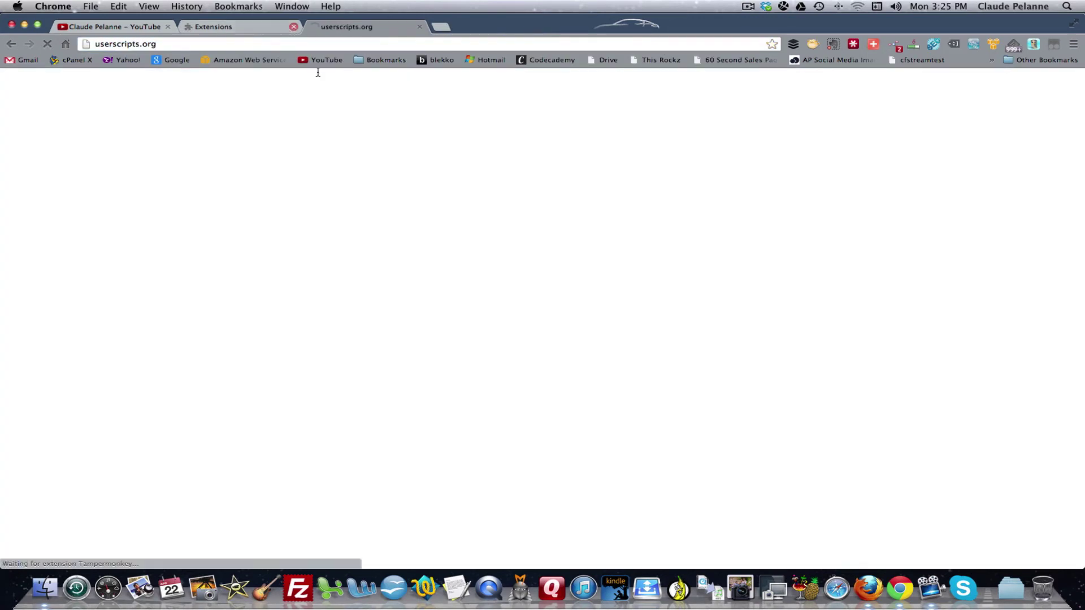
{"action": "left_click", "coordinate": [669, 376]}
{"action": "type", "text": "you"}
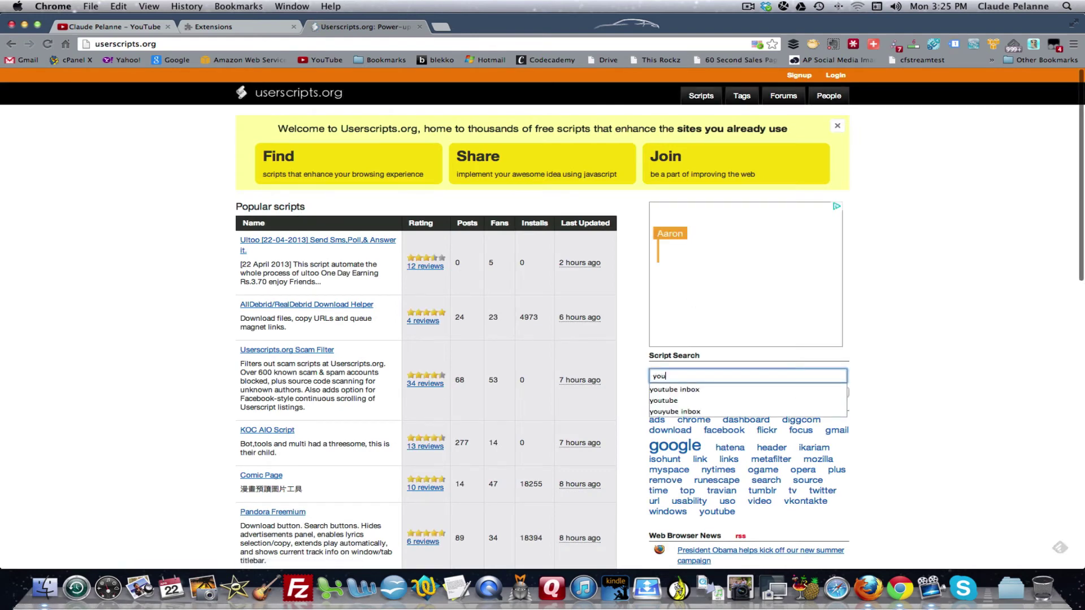
{"action": "type", "text": "tube inbo"}
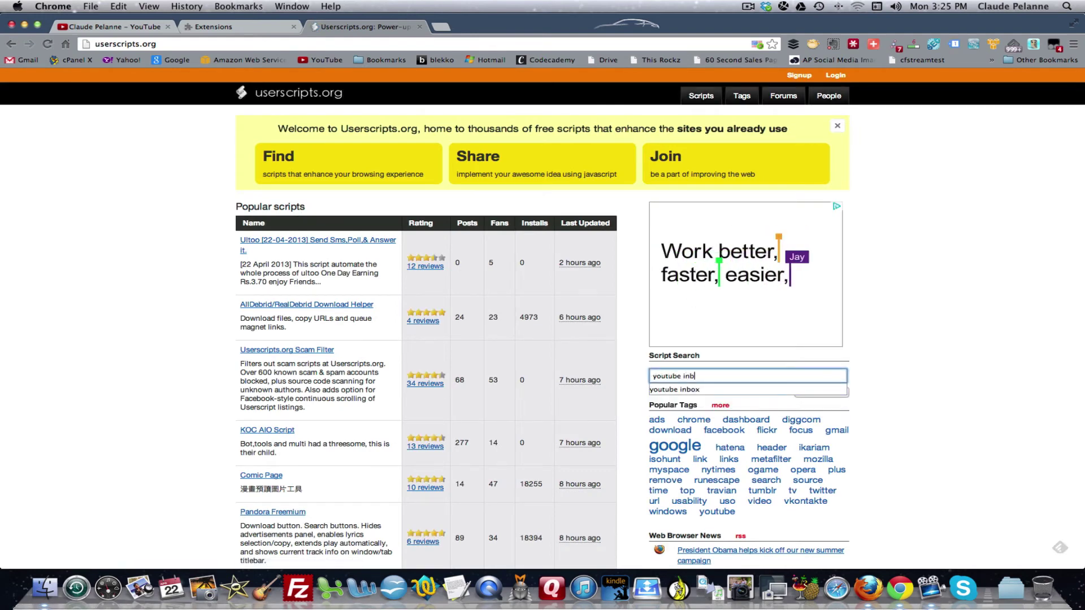
{"action": "type", "text": "x"}
{"action": "key", "text": "Return"}
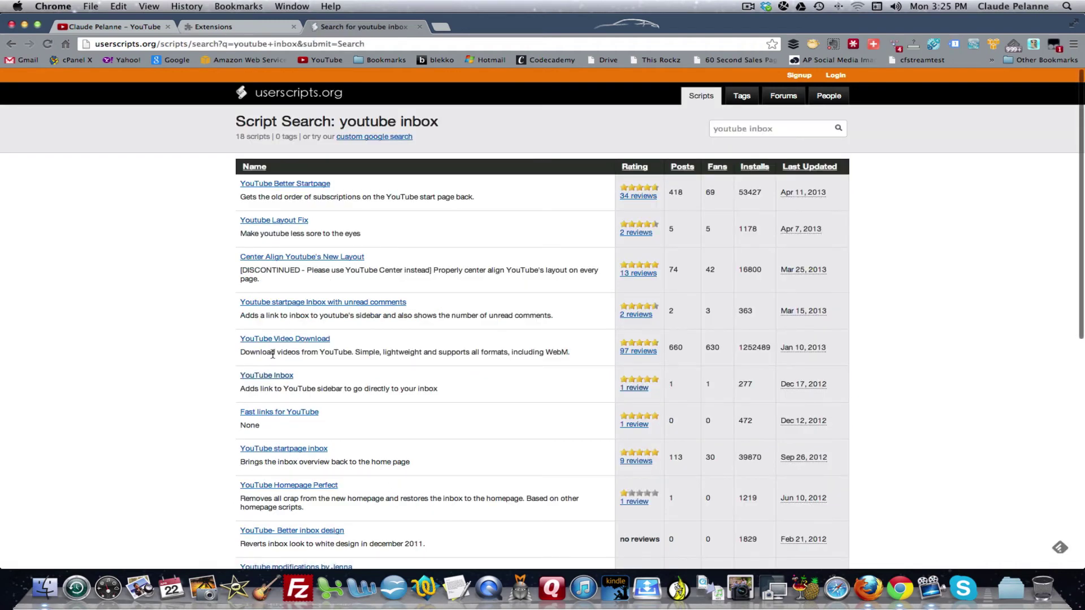
{"action": "left_click", "coordinate": [266, 376]}
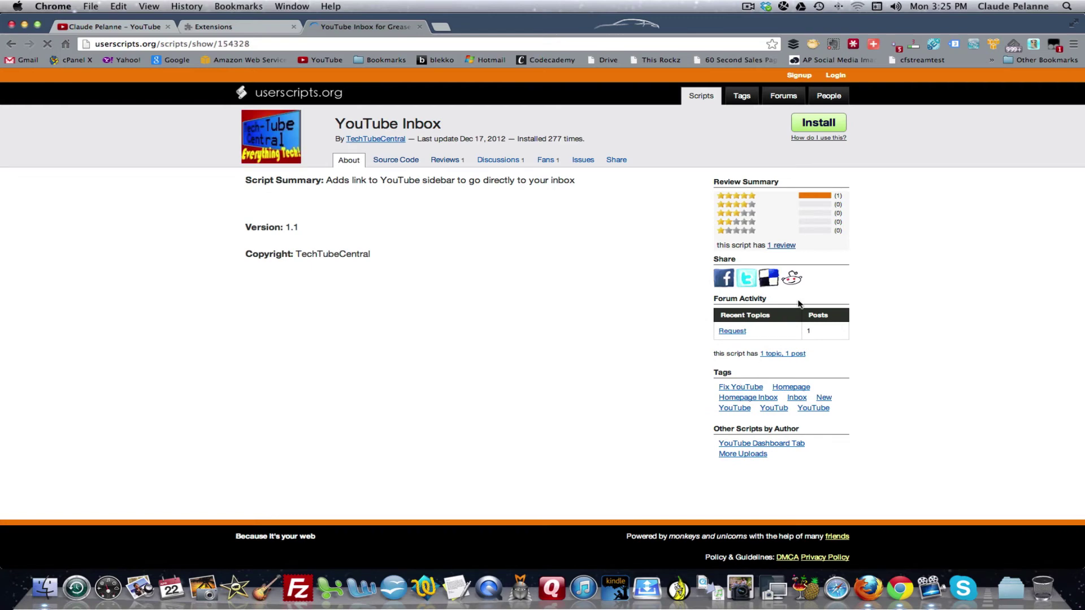
Install YouTube Inbox into Tampermonkey, accepting both the install and reinstall prompts.
{"action": "left_click", "coordinate": [833, 129]}
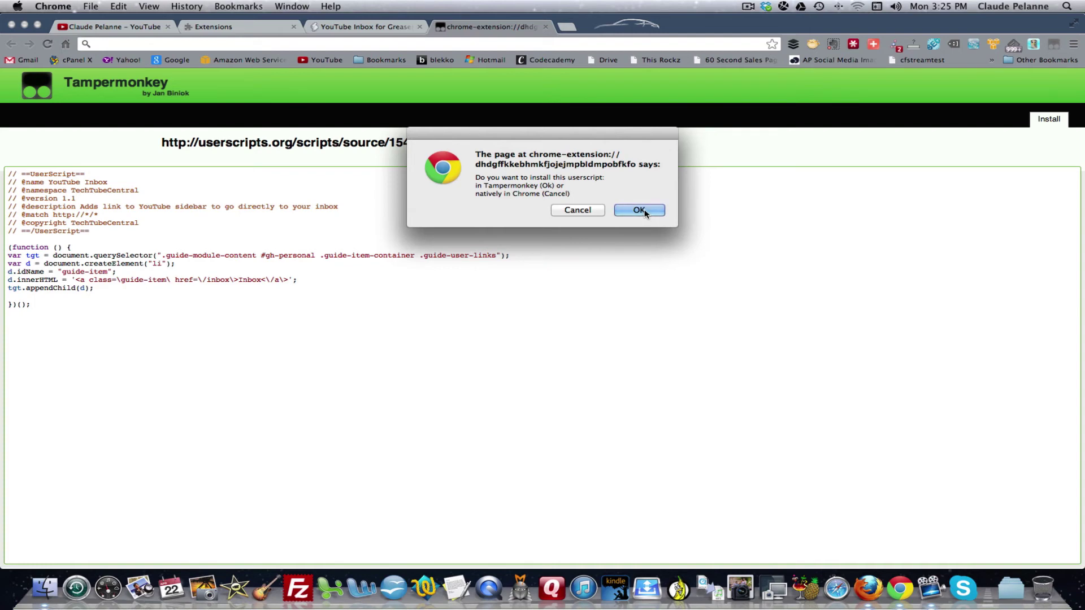
{"action": "left_click", "coordinate": [640, 215]}
{"action": "left_click", "coordinate": [646, 288]}
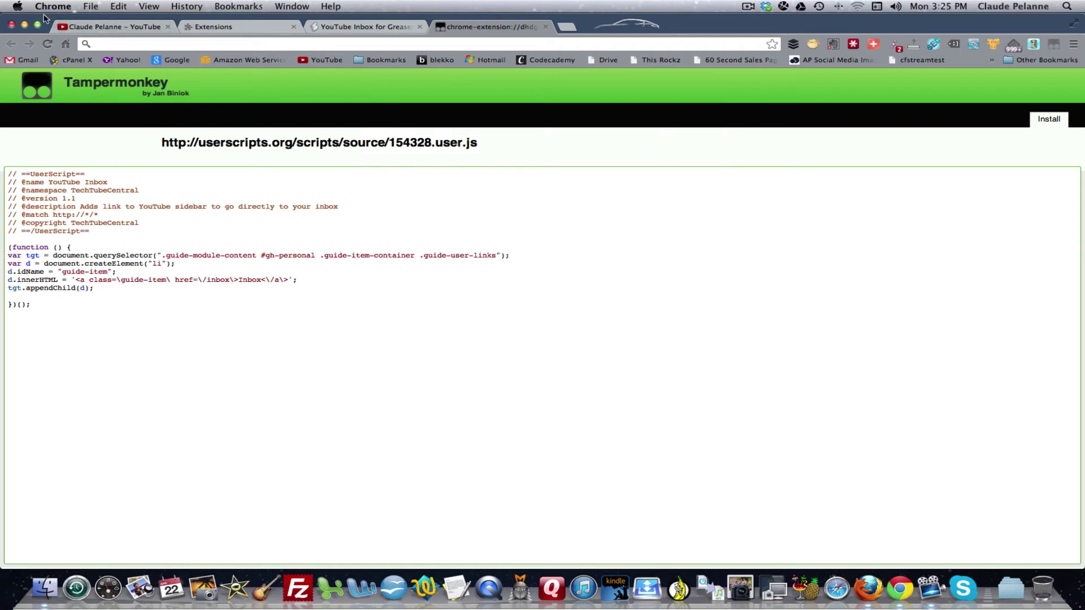
From the YouTube tab, go through Video Manager to the Inbox at youtube.com/inbox.
{"action": "left_click", "coordinate": [90, 26]}
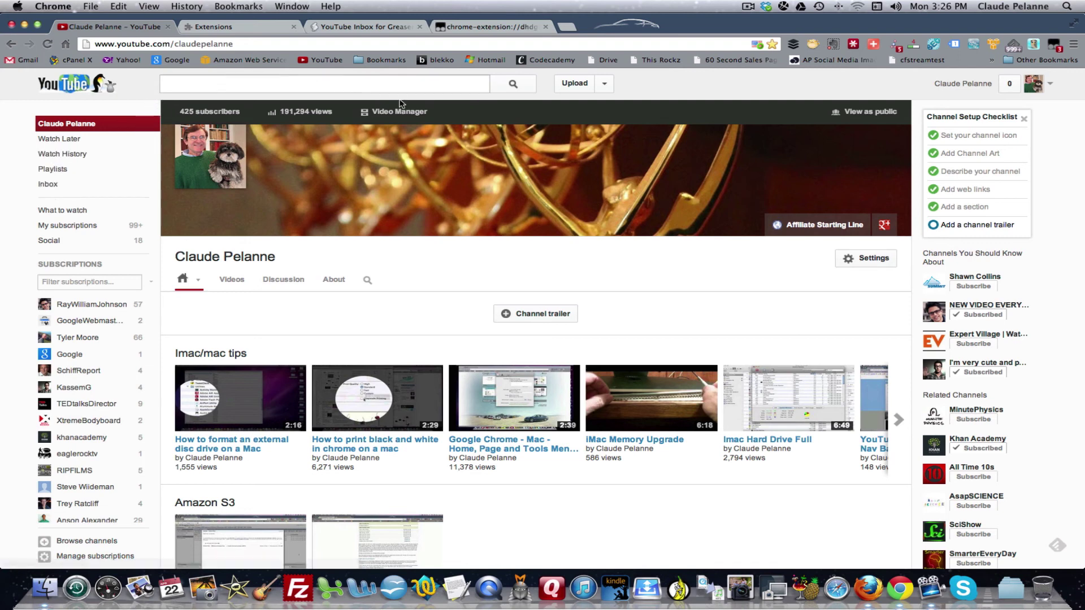
{"action": "left_click", "coordinate": [604, 83]}
{"action": "left_click", "coordinate": [540, 112]}
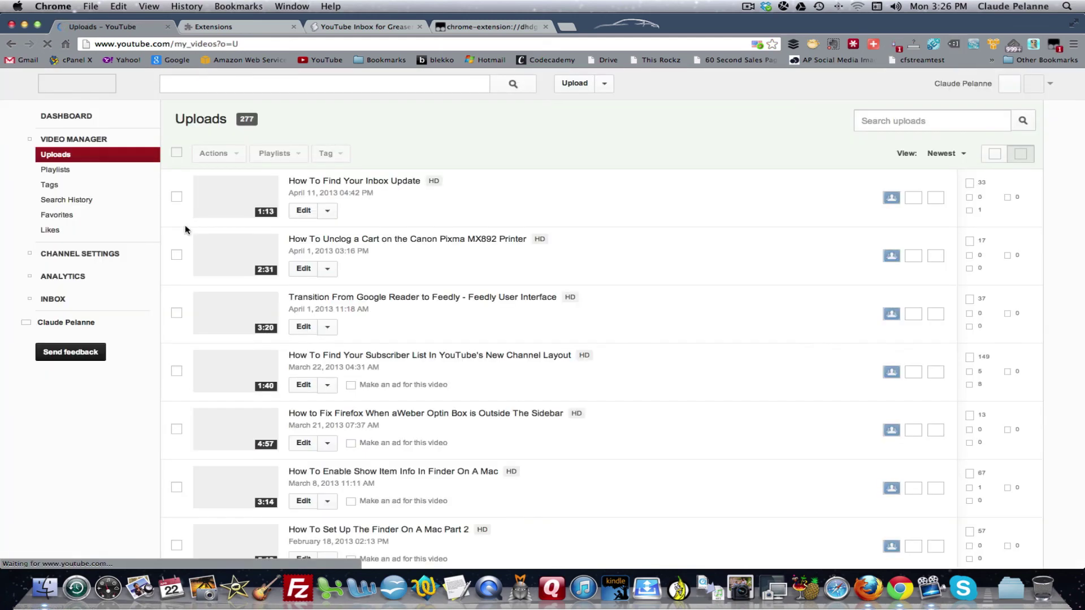
{"action": "left_click", "coordinate": [53, 302]}
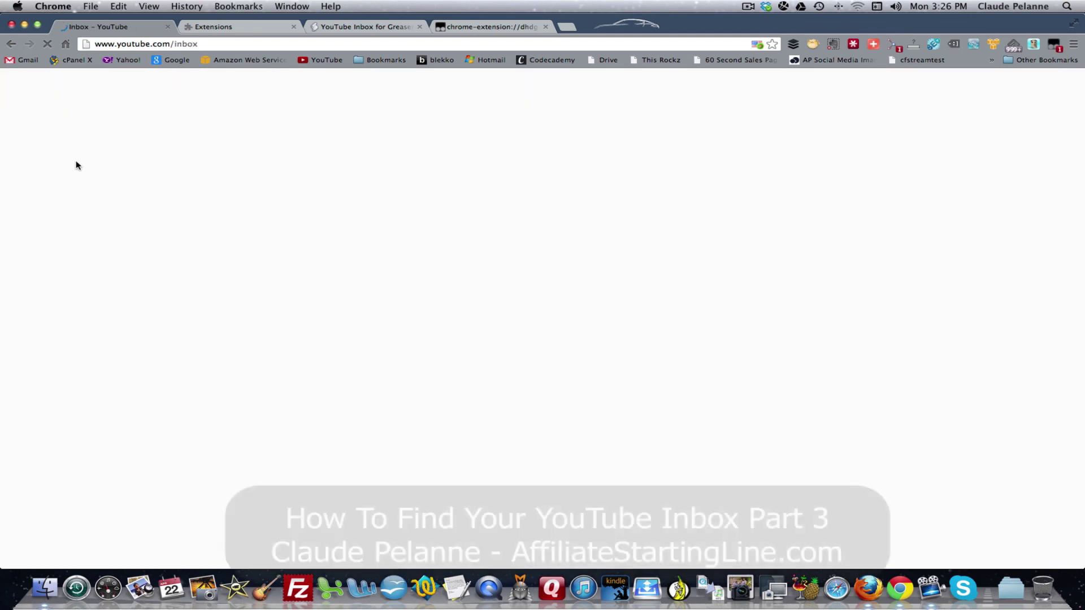